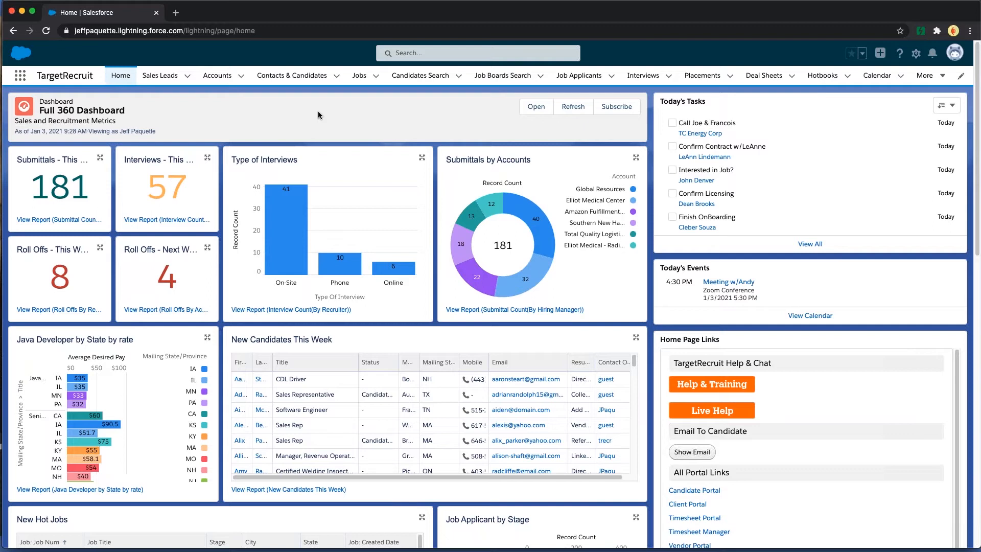
# Open the record of job 15 from the favorite jobs to view its expected start and end dates.
pyautogui.click(376, 77)
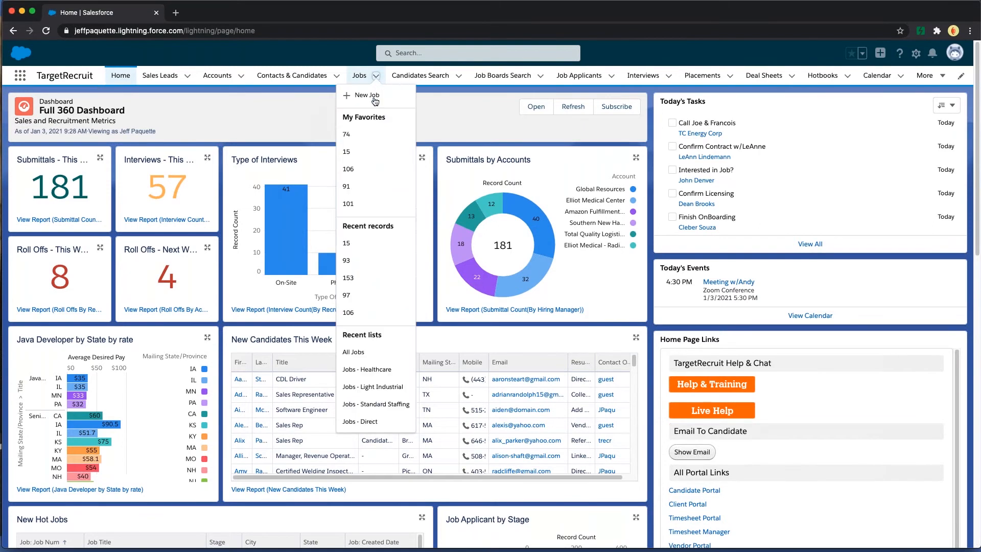
pyautogui.click(365, 149)
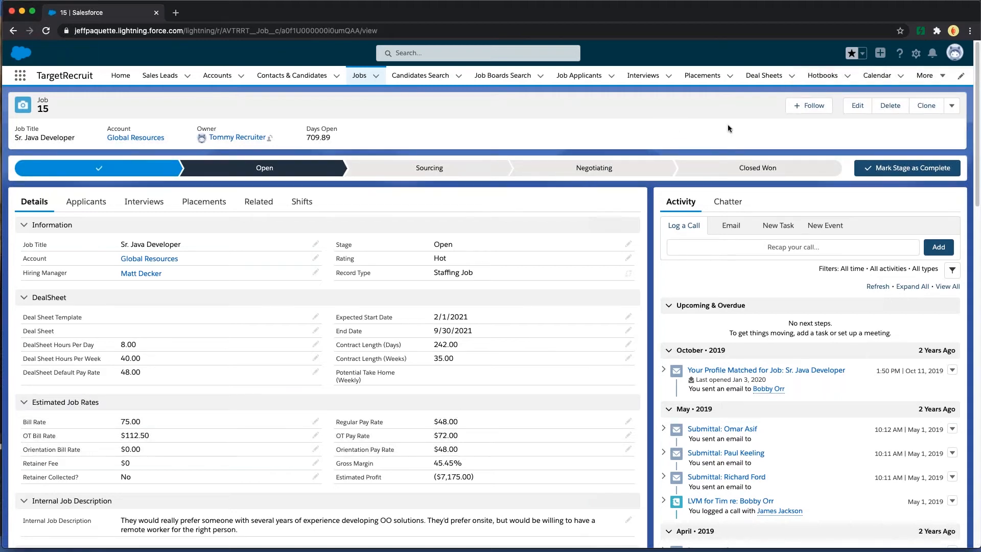
# Go to Setup, search the Object Manager for "job" and open the Job object.
pyautogui.click(917, 55)
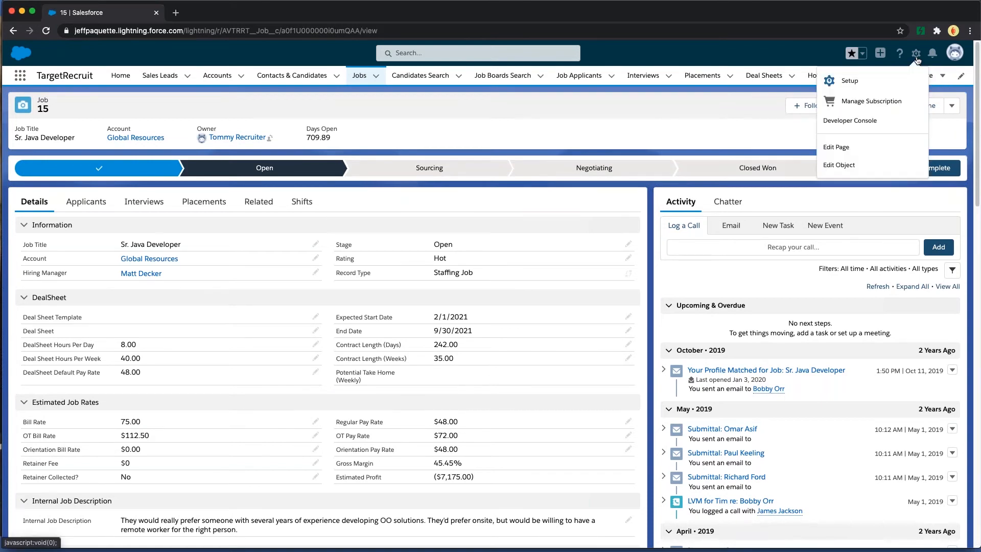
pyautogui.click(863, 81)
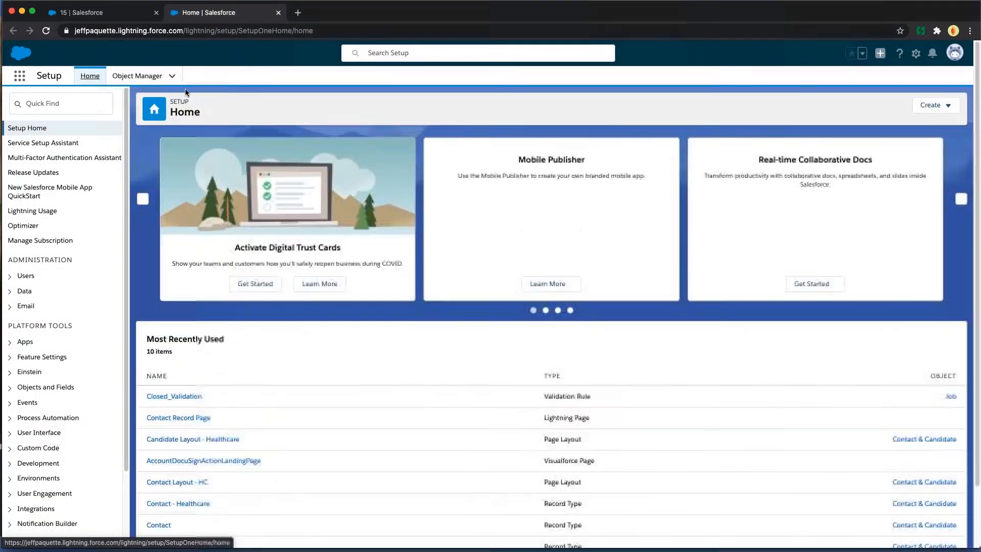
pyautogui.click(141, 77)
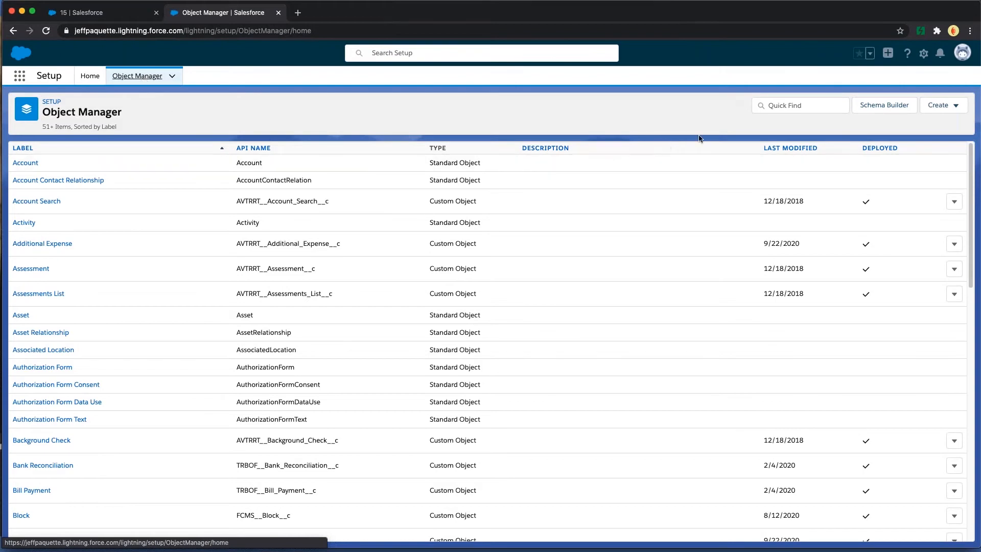
pyautogui.click(797, 106)
pyautogui.write('job')
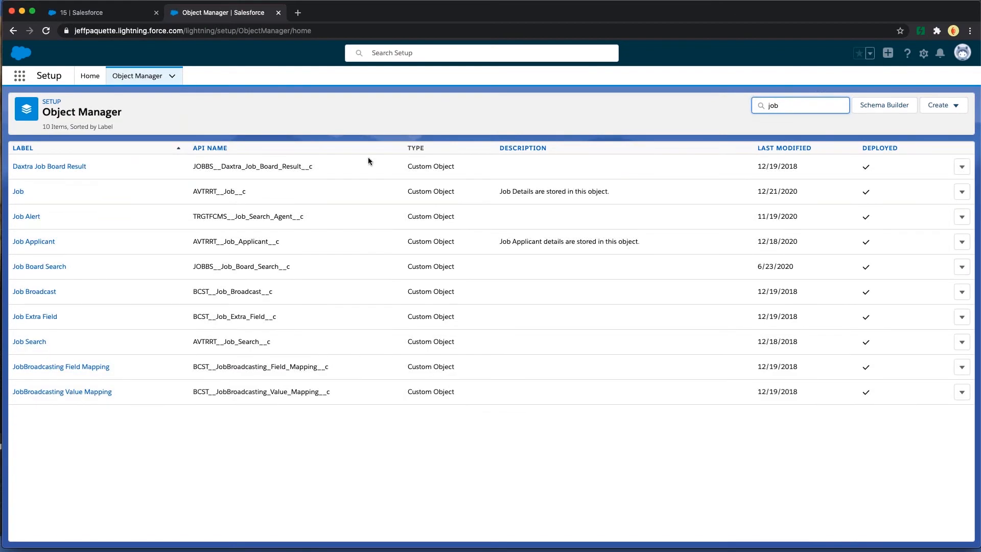
pyautogui.click(19, 192)
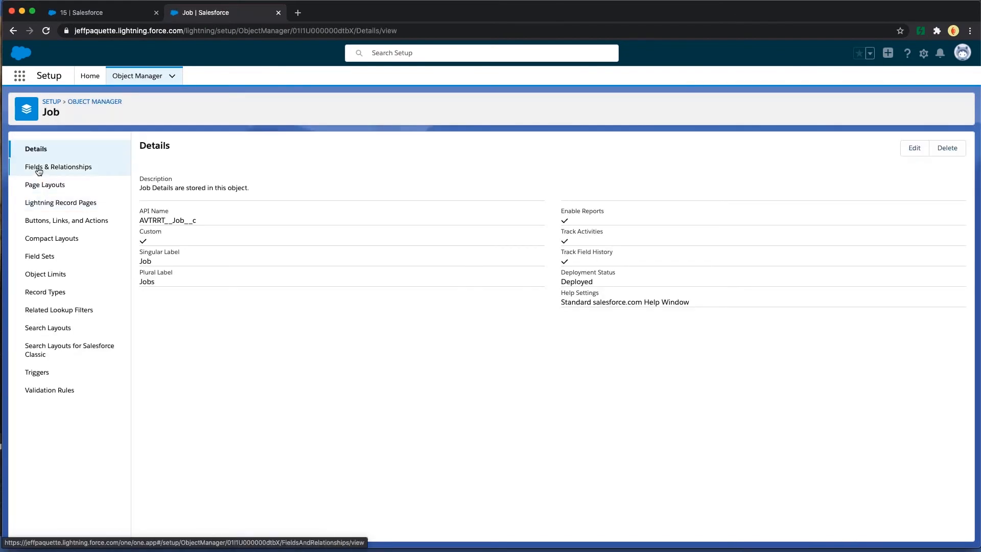
# Start a new validation rule for the Job object.
pyautogui.click(41, 393)
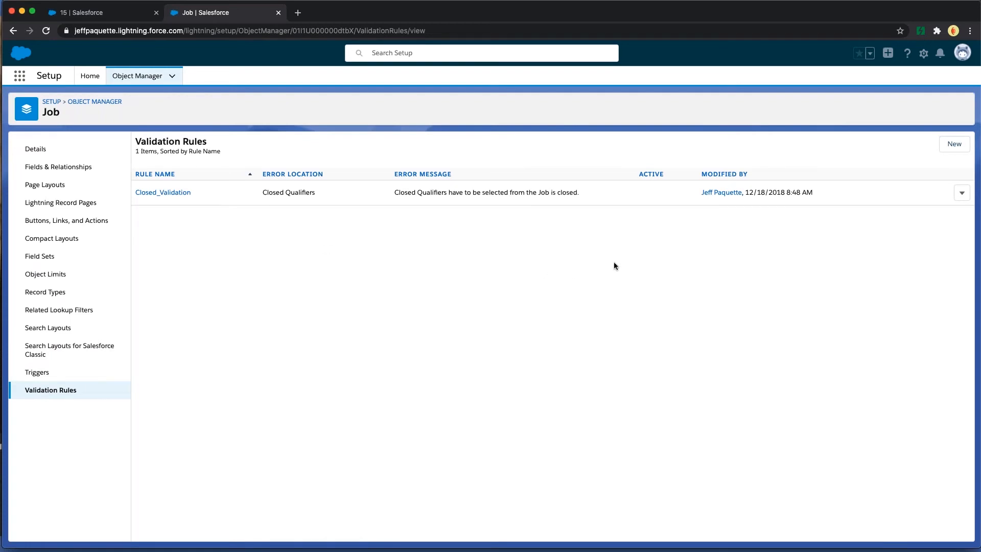
pyautogui.click(951, 145)
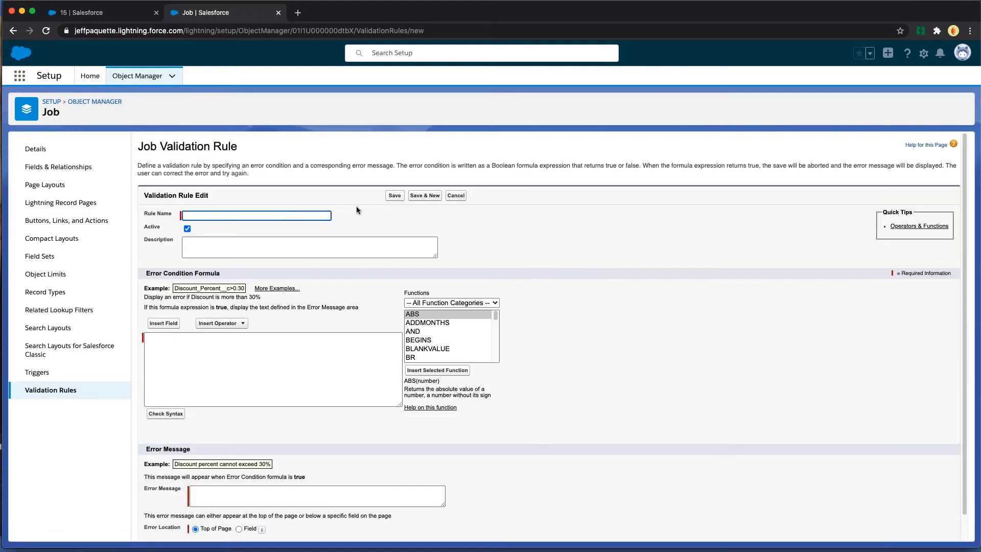
pyautogui.click(321, 212)
pyautogui.click(306, 194)
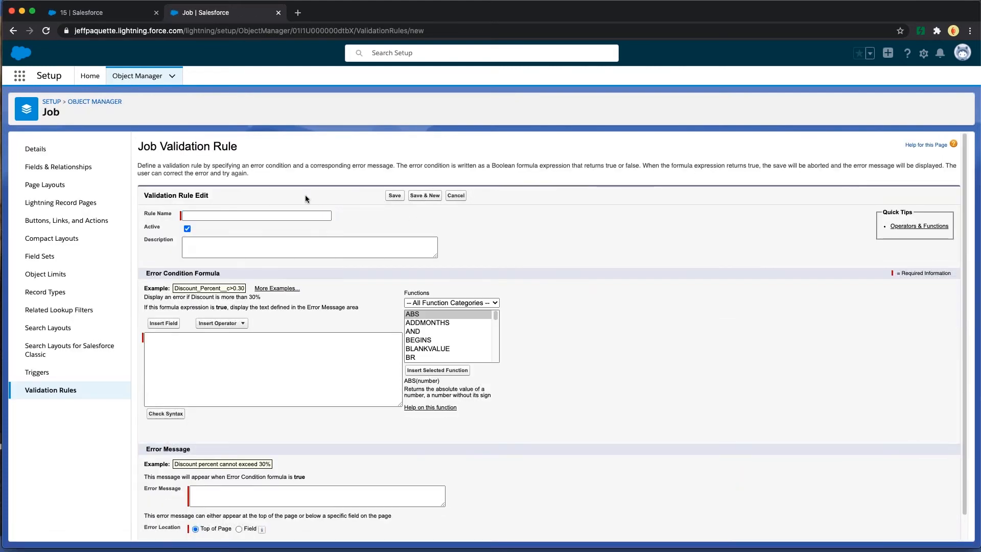
pyautogui.scroll(-1, 304, 195)
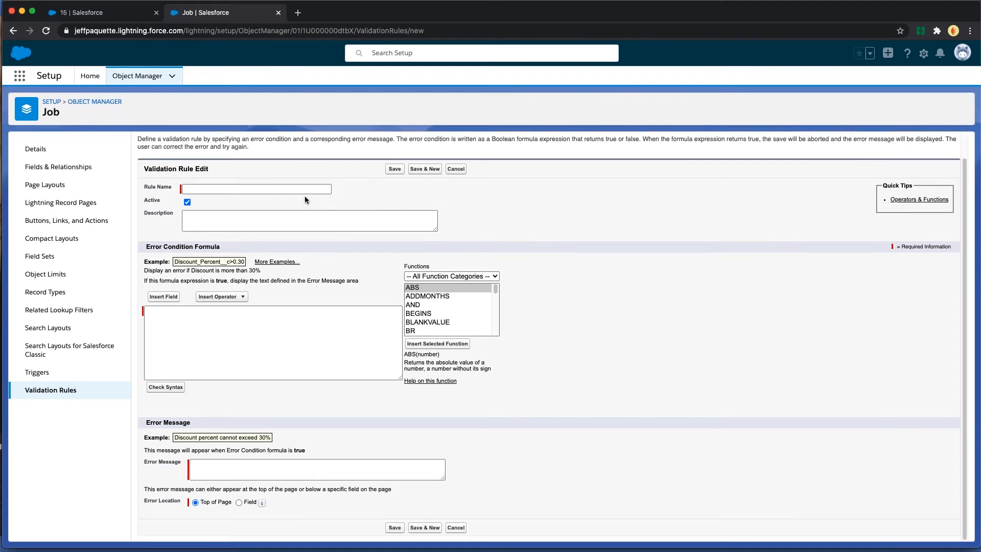
# Name the validation rule Valid_Dates and describe it as "Start date must be before end date".
pyautogui.click(314, 187)
pyautogui.click(439, 198)
pyautogui.click(323, 190)
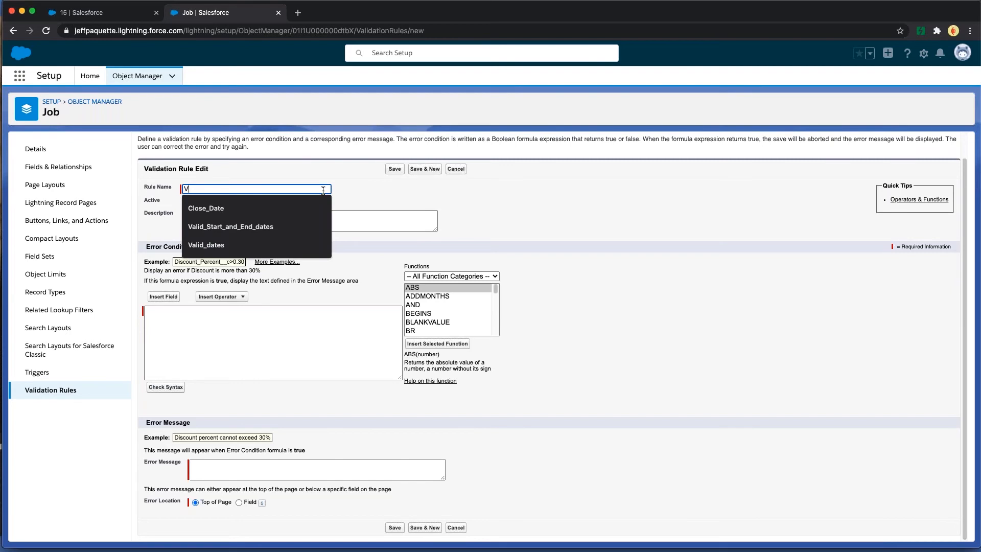
pyautogui.write('Valid Dates')
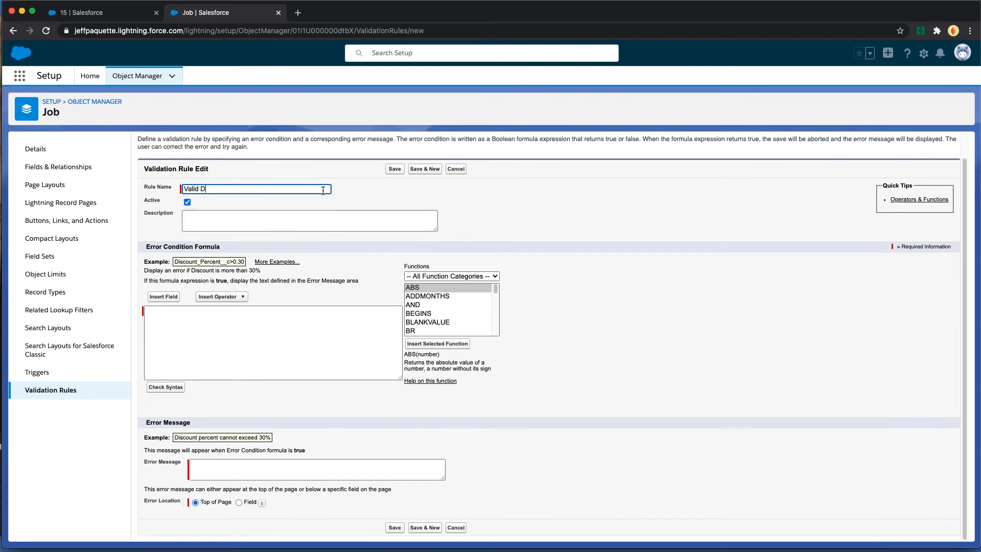
pyautogui.click(310, 222)
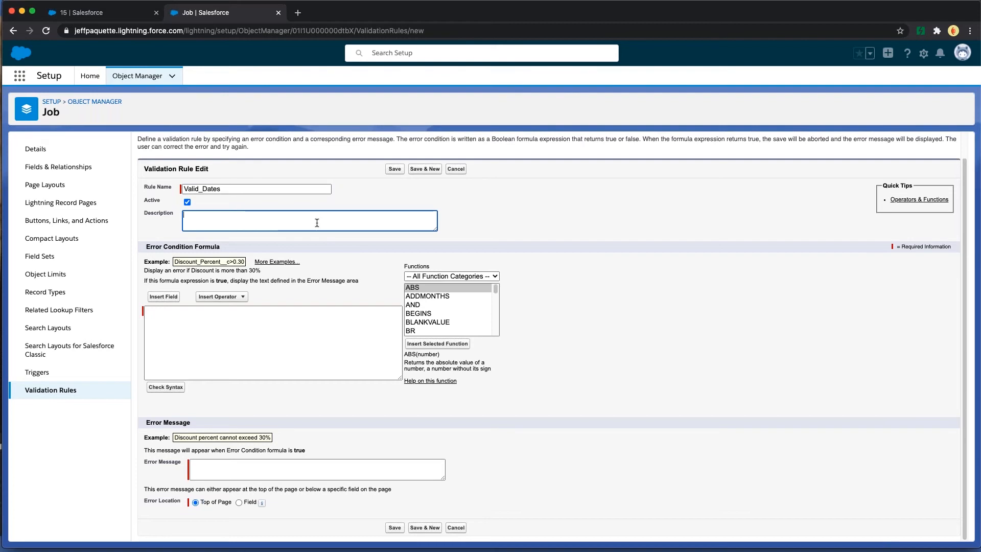
pyautogui.write('Start')
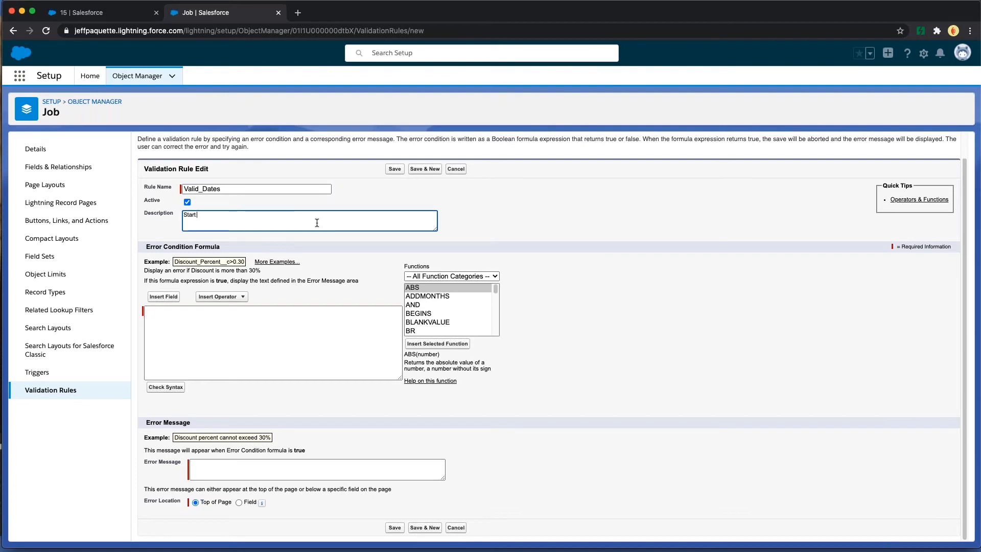
pyautogui.write(' date must be before end date')
# Insert the Job object's Expected Start Date field into the error condition formula.
pyautogui.click(228, 318)
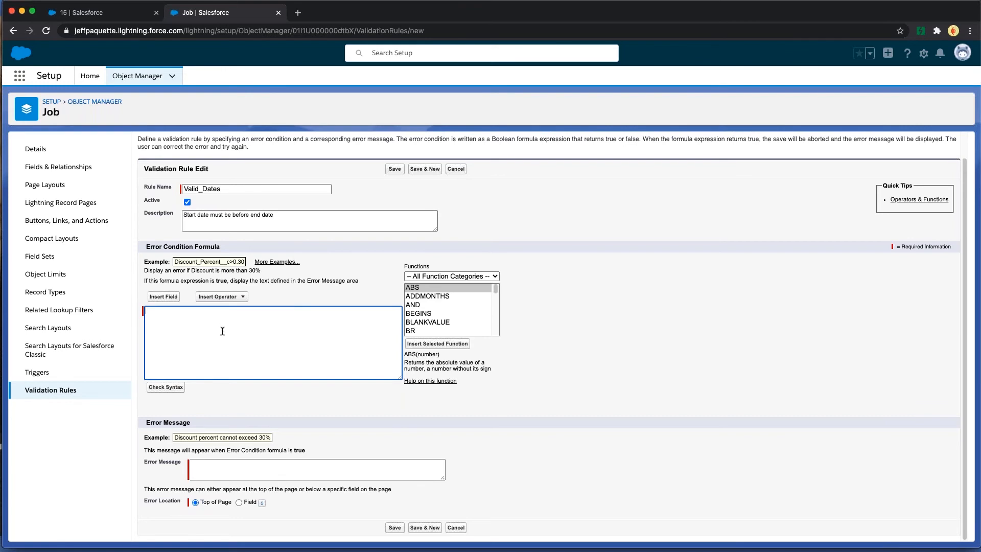
pyautogui.click(173, 301)
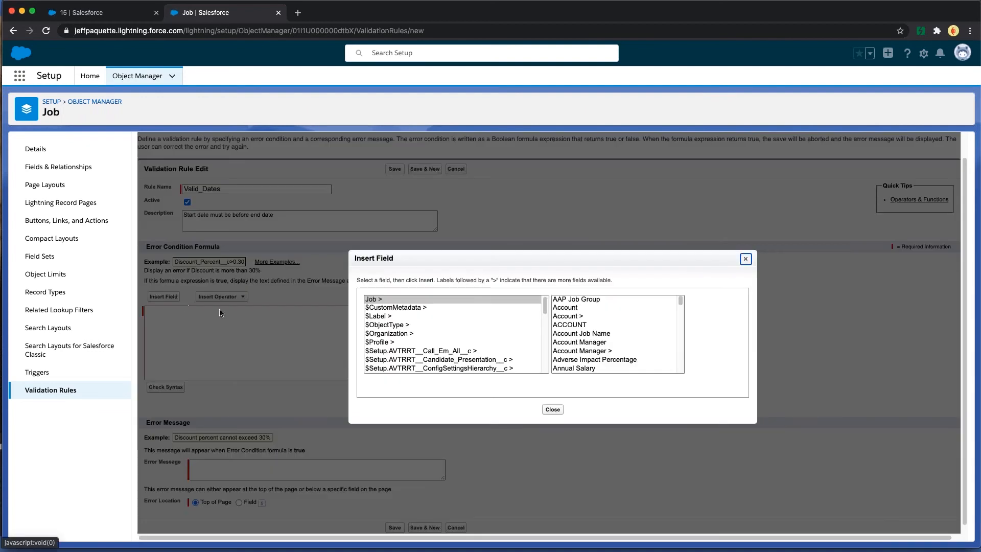
pyautogui.scroll(-10, 608, 332)
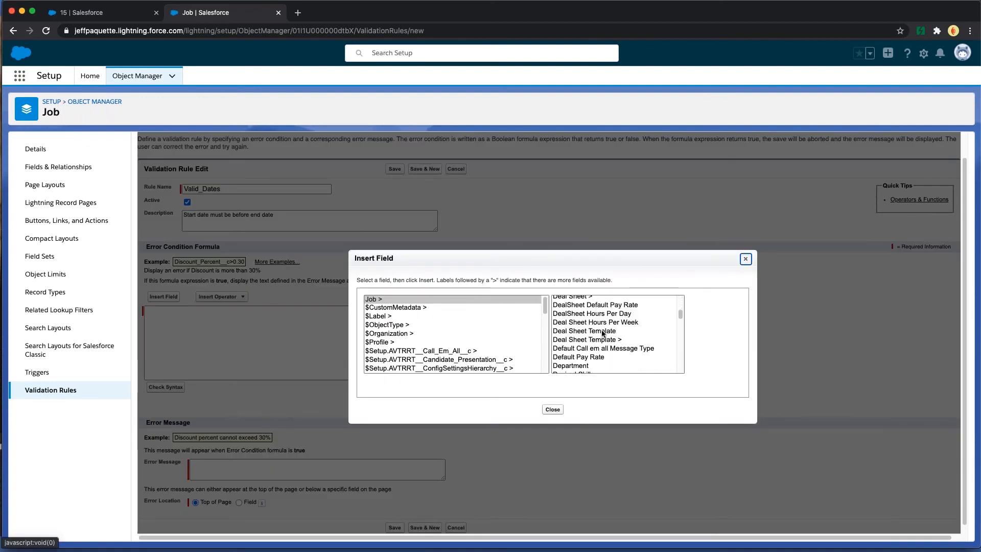
pyautogui.scroll(-5, 604, 334)
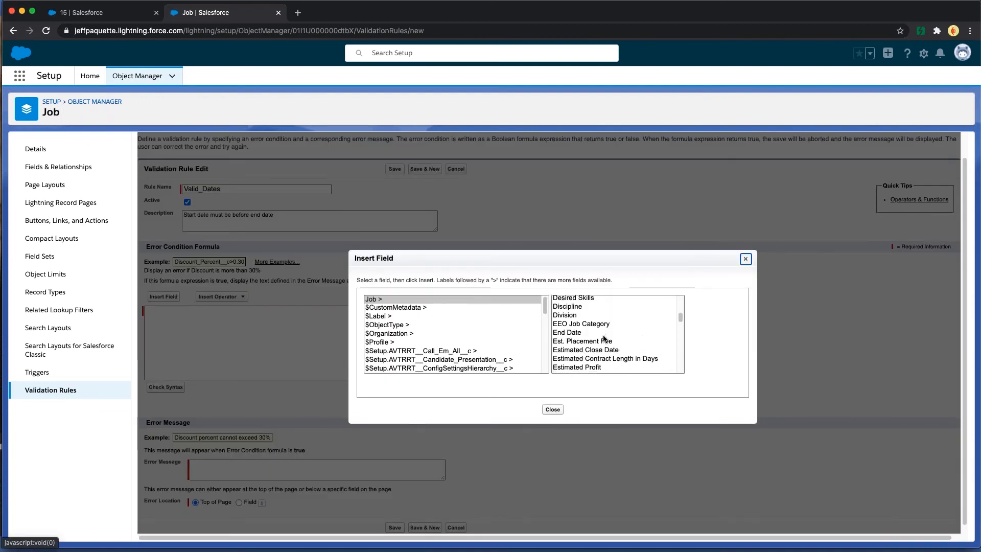
pyautogui.scroll(-2, 604, 337)
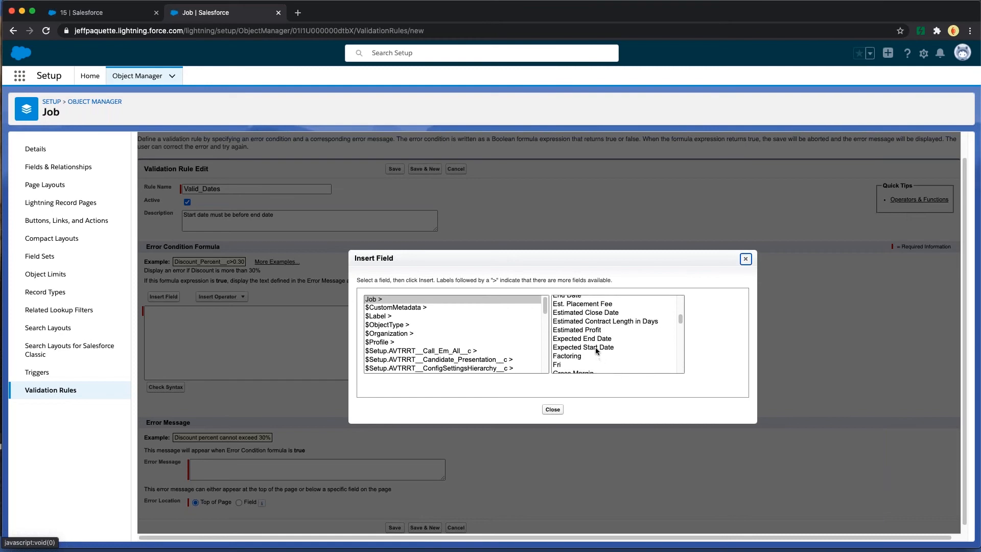
pyautogui.click(600, 348)
pyautogui.click(693, 353)
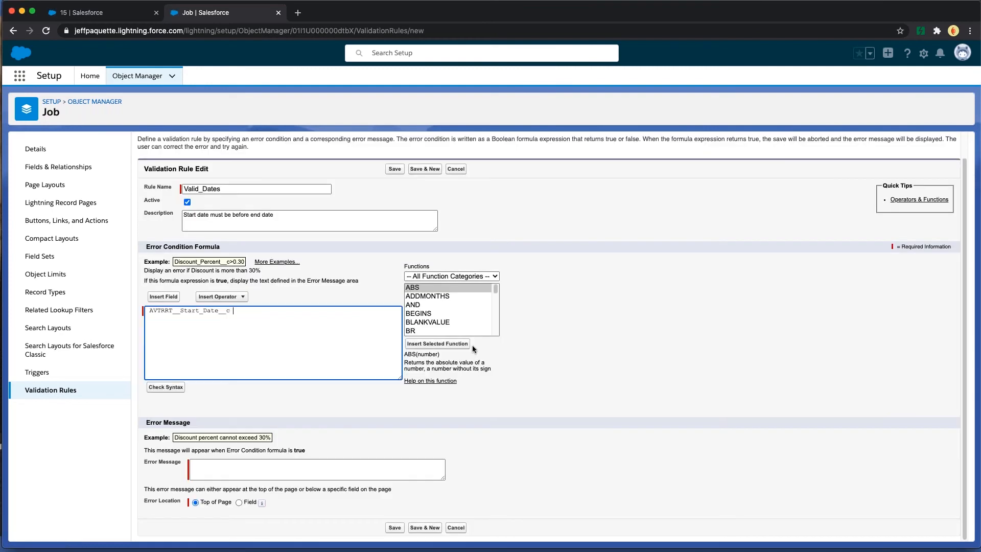
# Complete the error condition formula with the Greater Than operator and the Job's End Date field, and check its syntax.
pyautogui.click(242, 299)
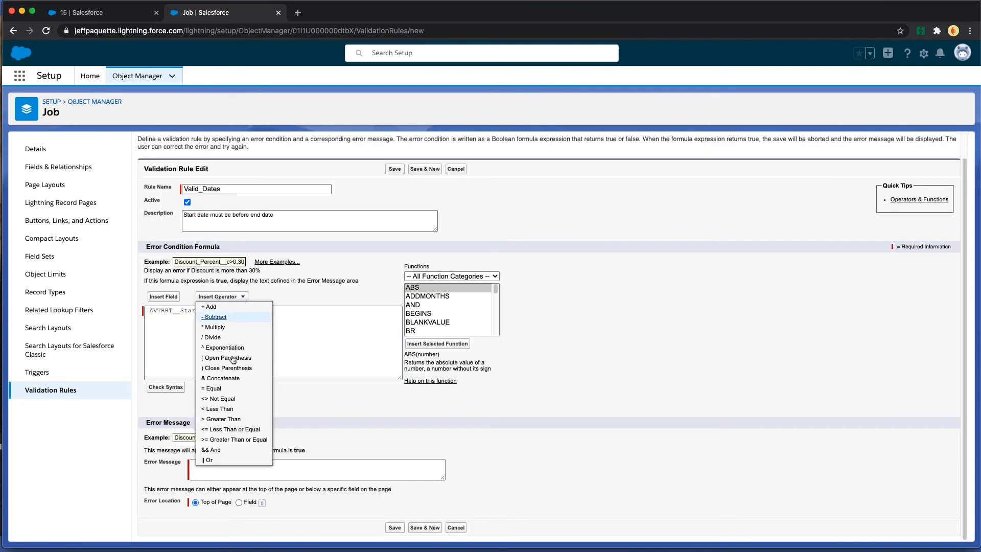
pyautogui.click(236, 419)
pyautogui.click(163, 297)
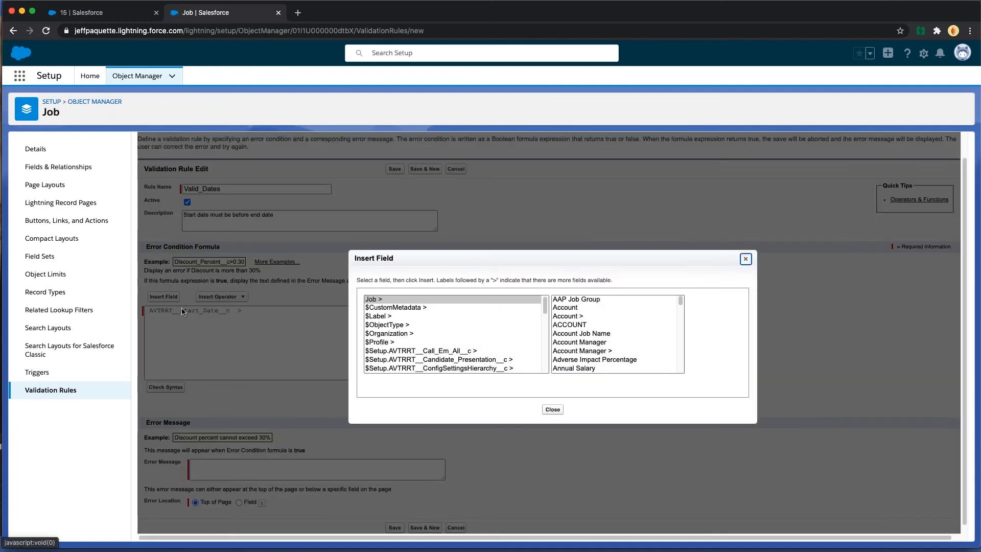
pyautogui.scroll(-10, 590, 356)
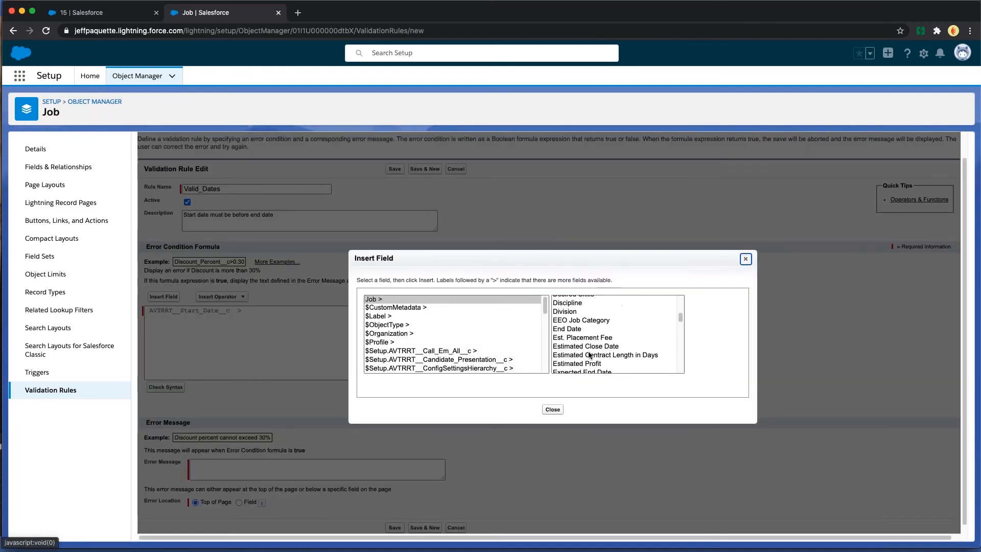
pyautogui.click(572, 329)
pyautogui.click(693, 353)
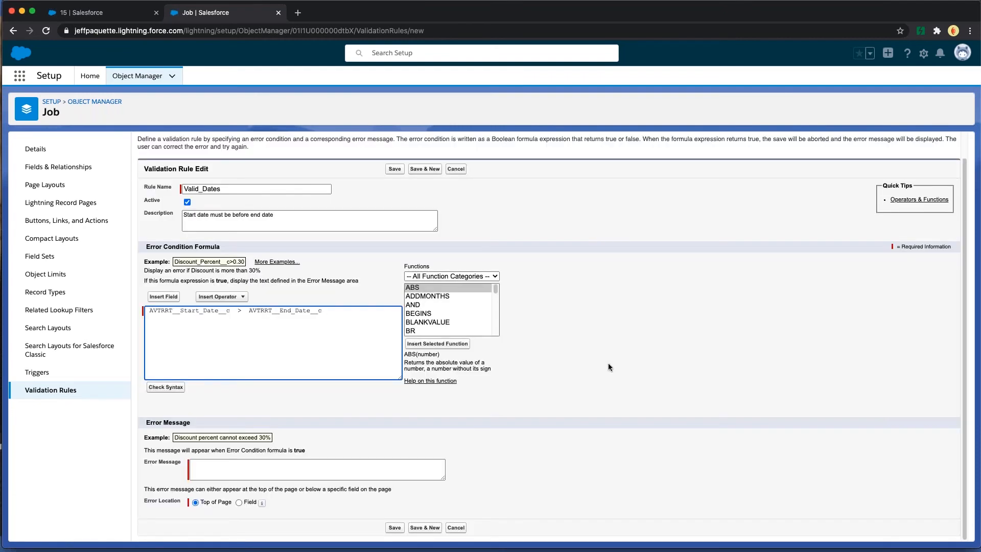
pyautogui.click(300, 386)
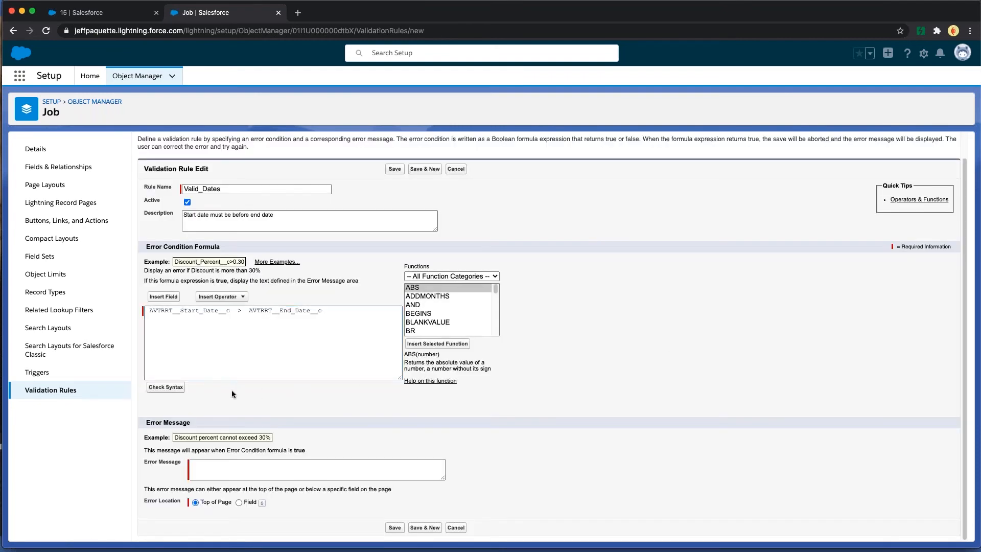
pyautogui.click(166, 388)
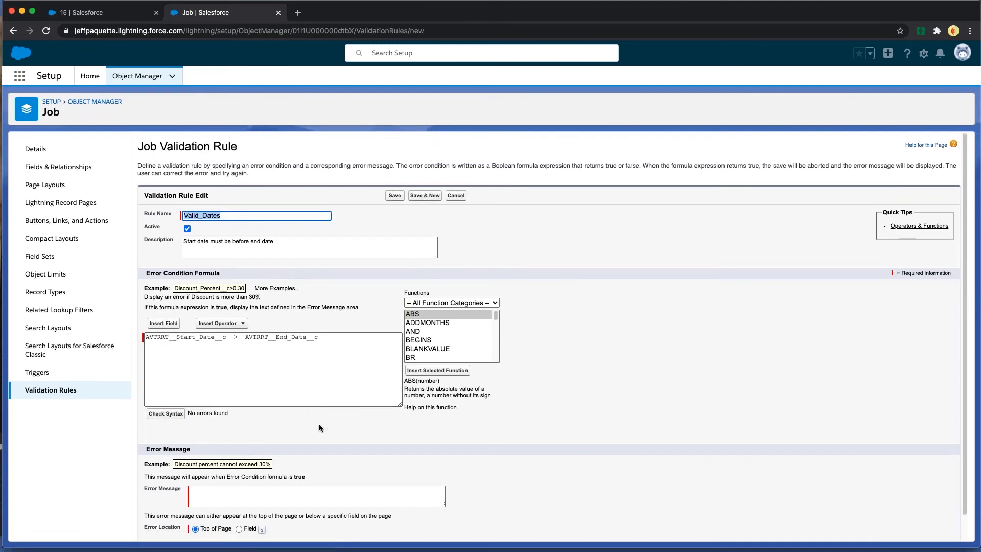
# Enter the error message "Expected Start Date cannot be later than End Date".
pyautogui.scroll(-1, 315, 428)
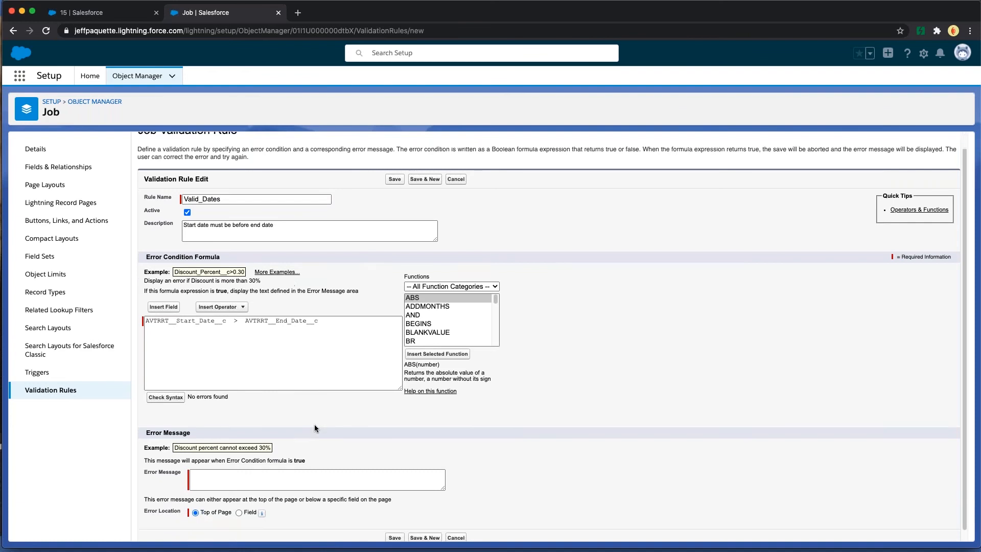
pyautogui.click(274, 468)
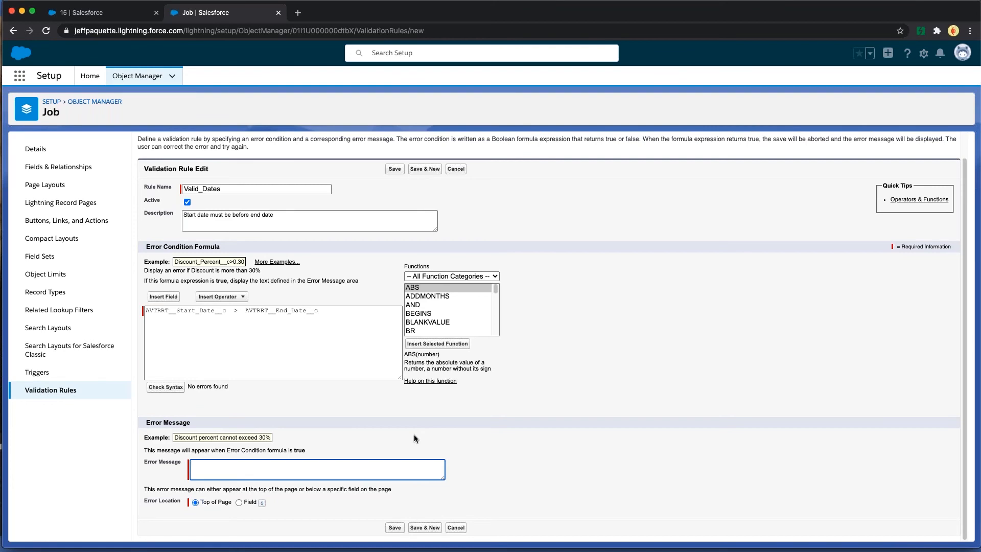
pyautogui.write('Expected Start Date cannot be later than End Date')
pyautogui.click(414, 444)
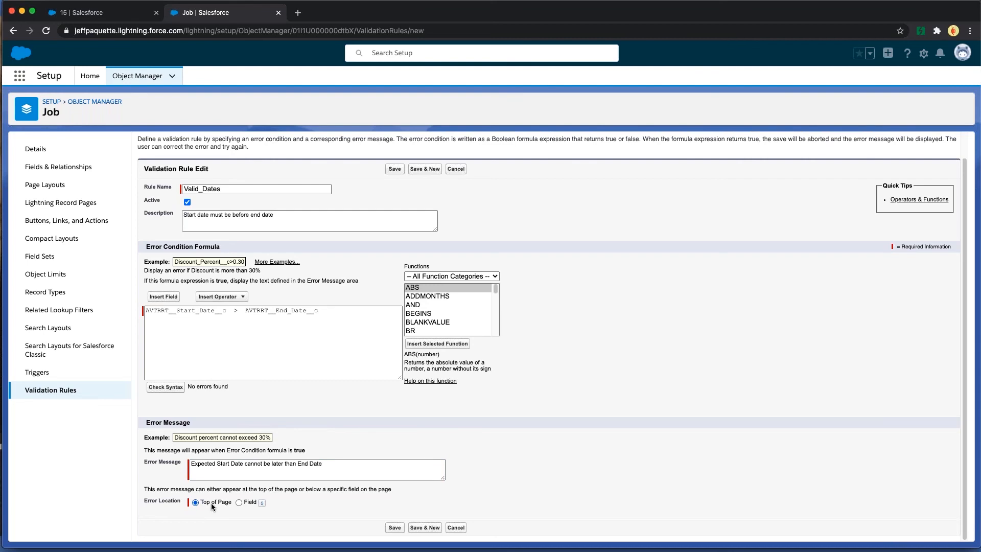
# Set the error location to the Expected Start Date field and save the validation rule.
pyautogui.click(239, 502)
pyautogui.click(300, 504)
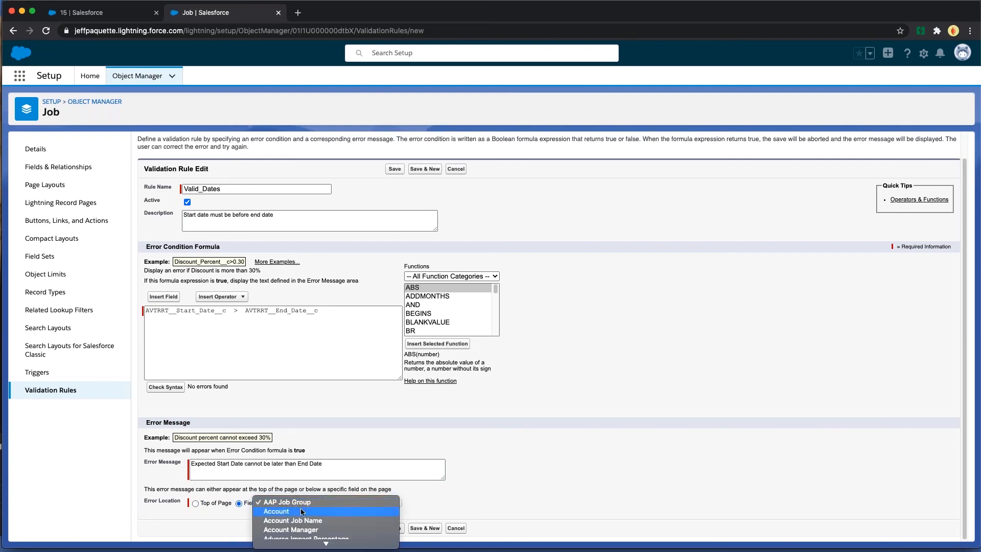
pyautogui.scroll(-10, 301, 512)
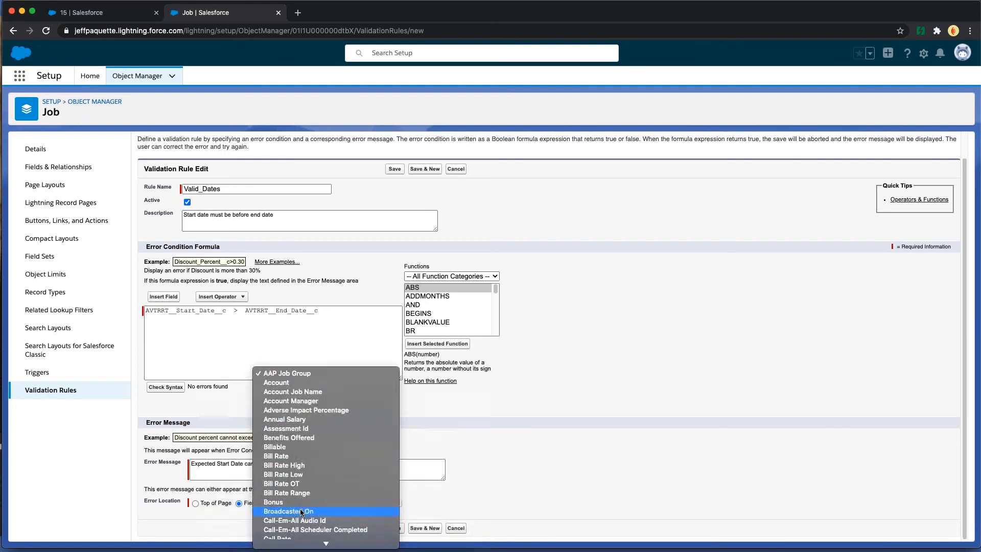
pyautogui.scroll(-8, 300, 512)
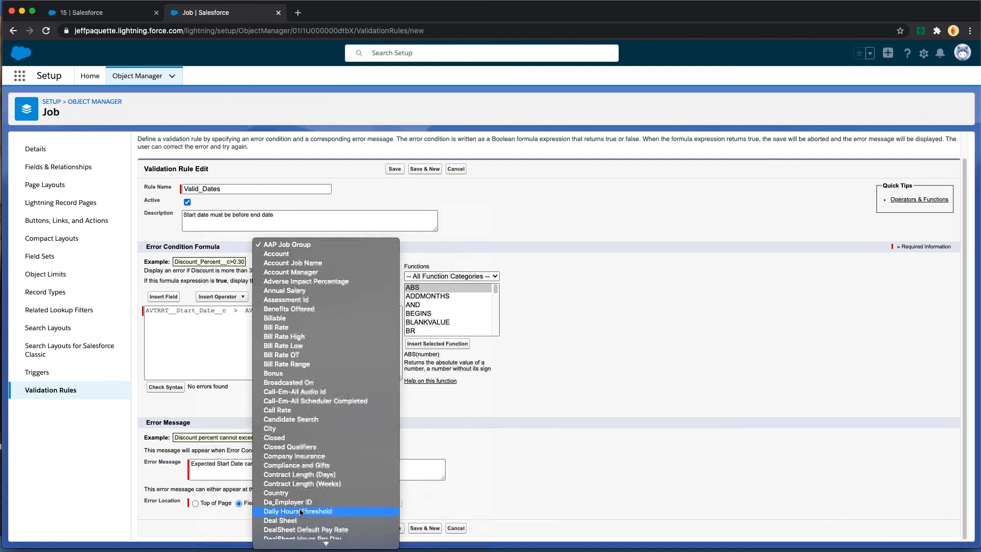
pyautogui.scroll(-8, 301, 511)
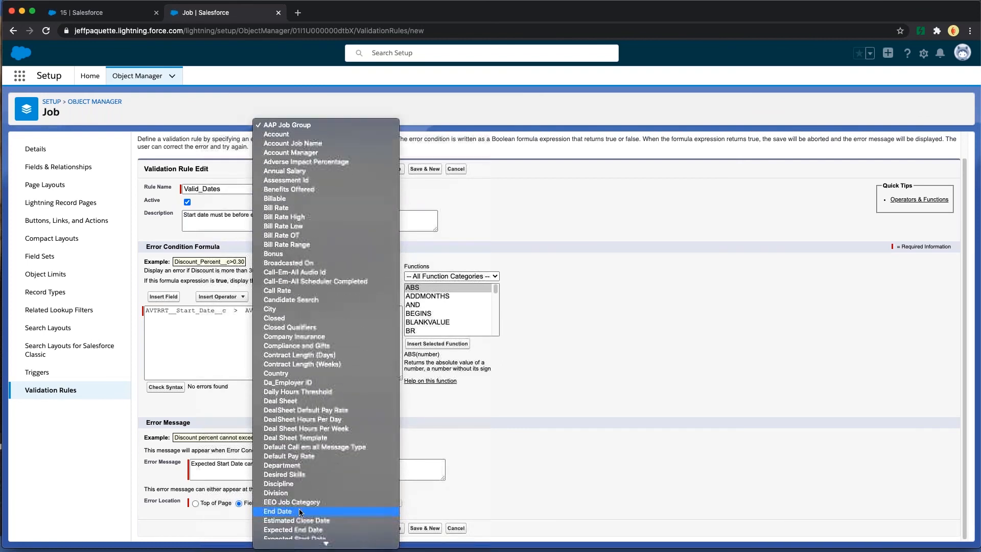
pyautogui.scroll(-3, 309, 514)
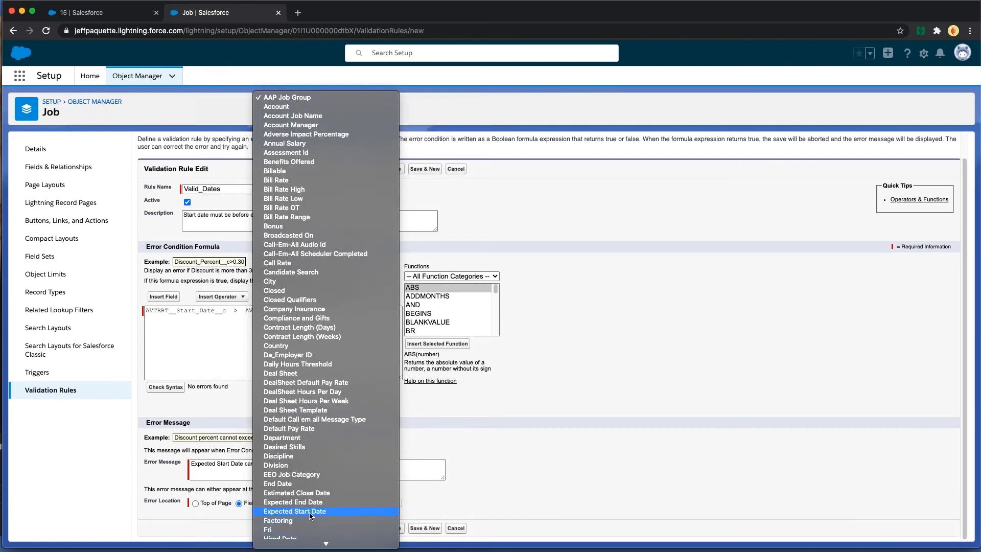
pyautogui.click(309, 513)
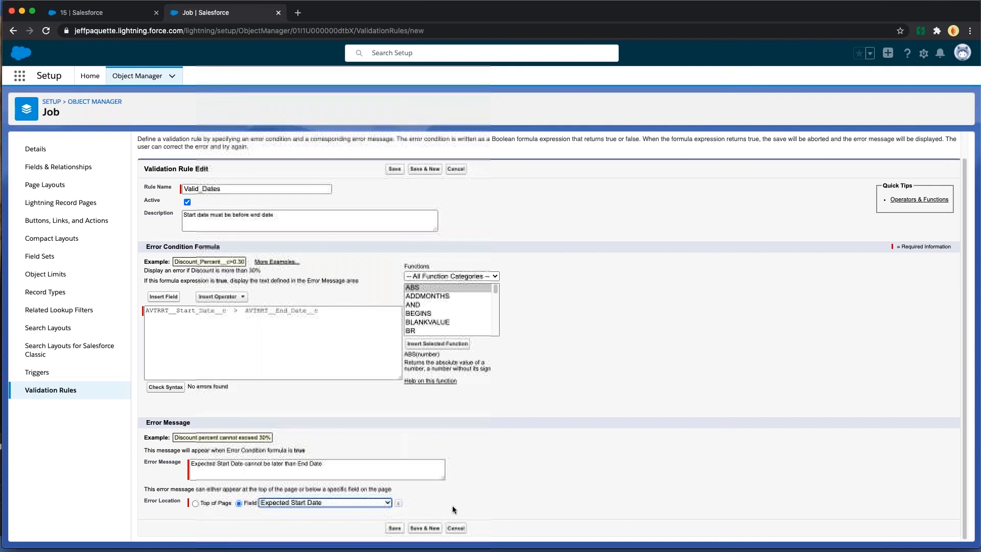
pyautogui.click(394, 529)
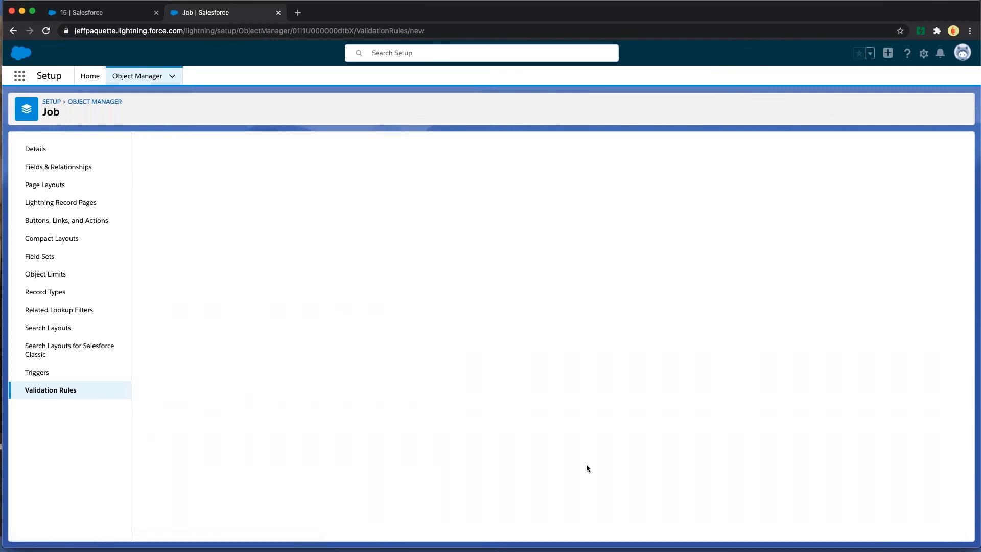